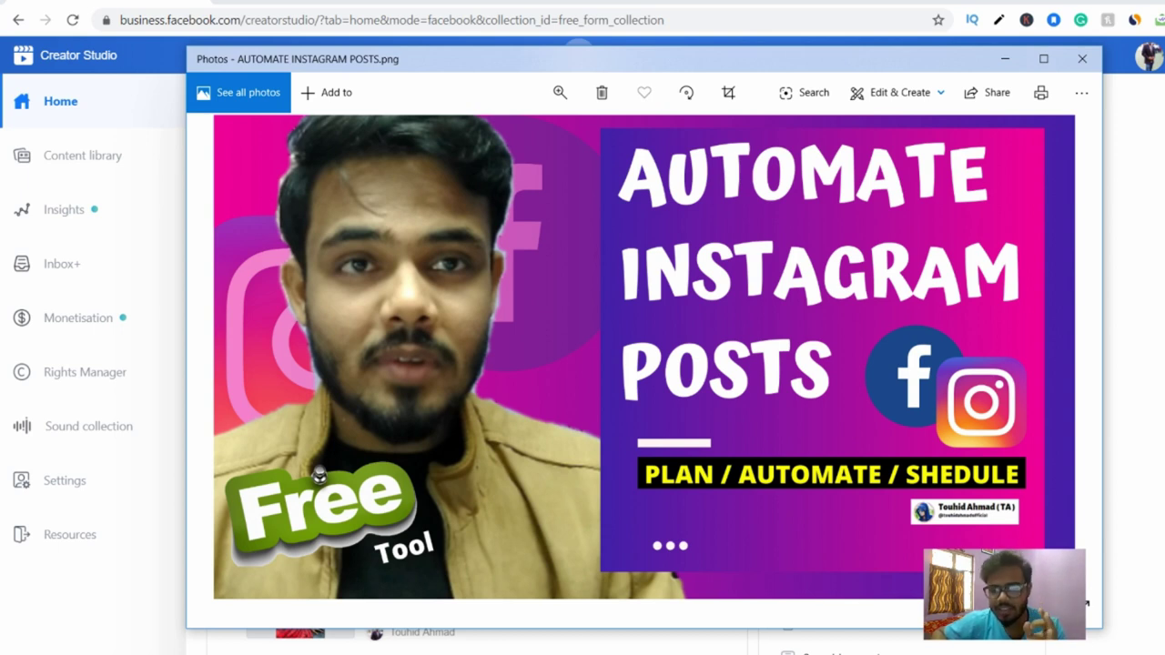
Minimize the image viewer and look over the recent posts and insights on the Facebook home page.
left_click(1006, 60)
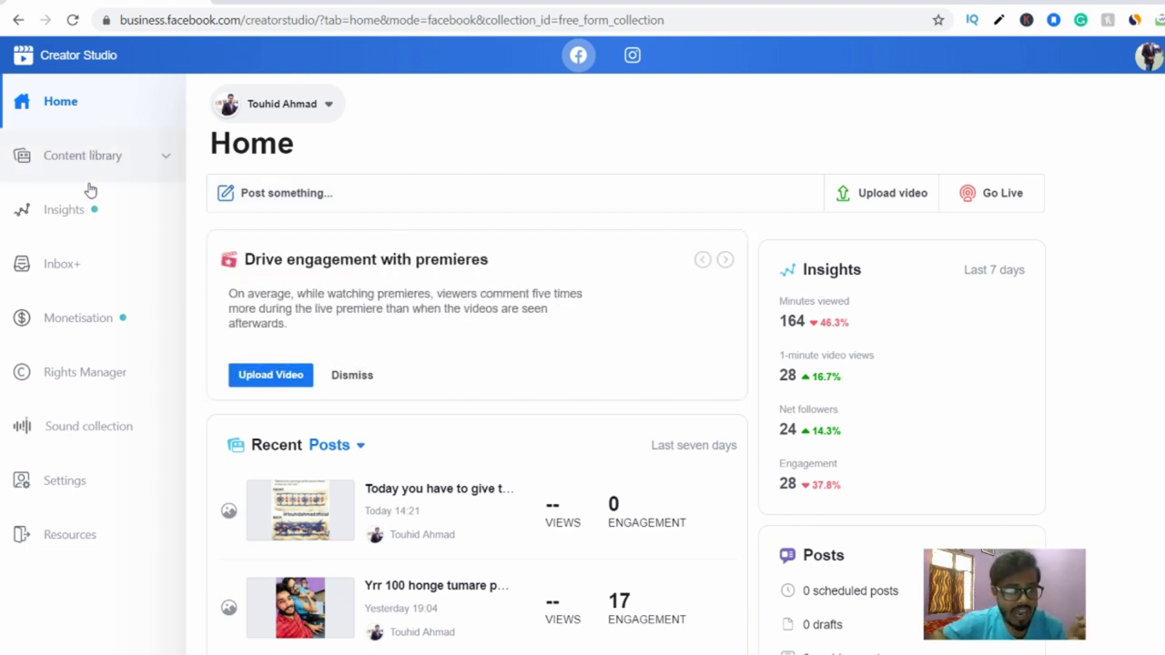
scroll(676, 473, "down", 1)
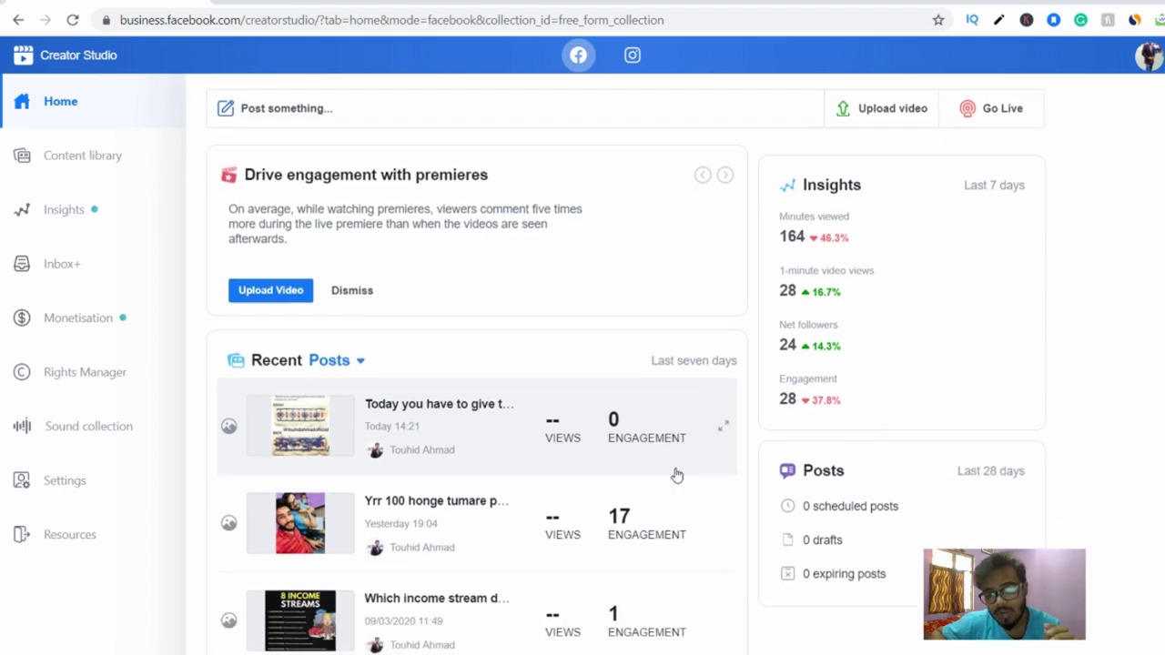
scroll(650, 512, "down", 2)
scroll(767, 494, "up", 1)
scroll(872, 437, "up", 2)
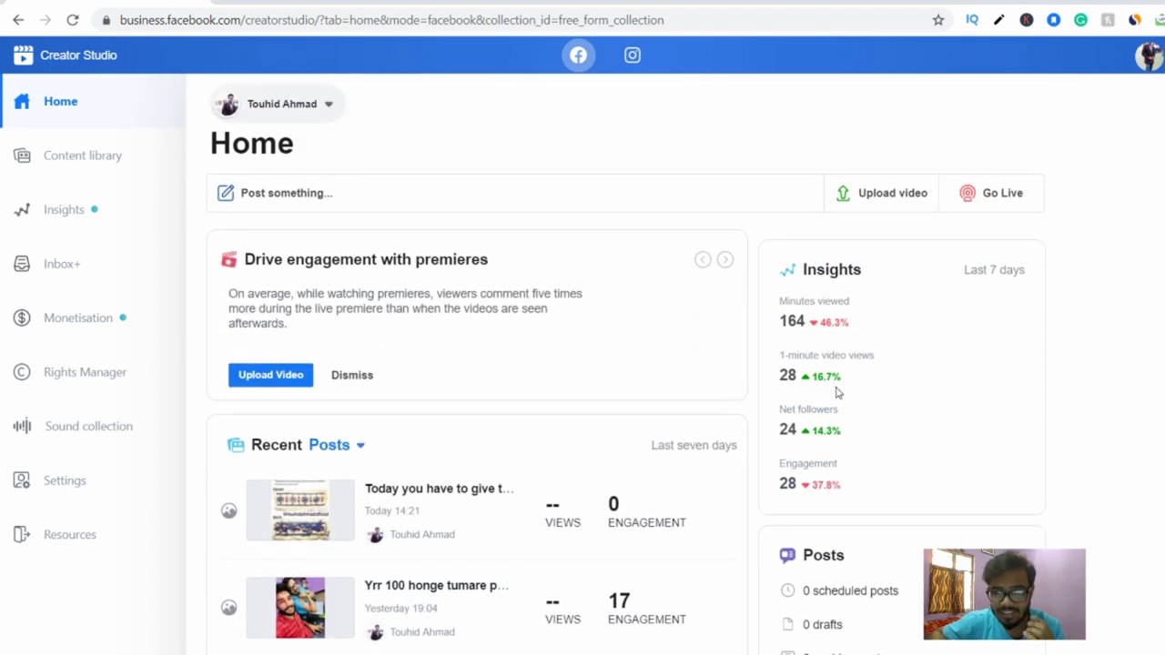
scroll(841, 395, "down", 4)
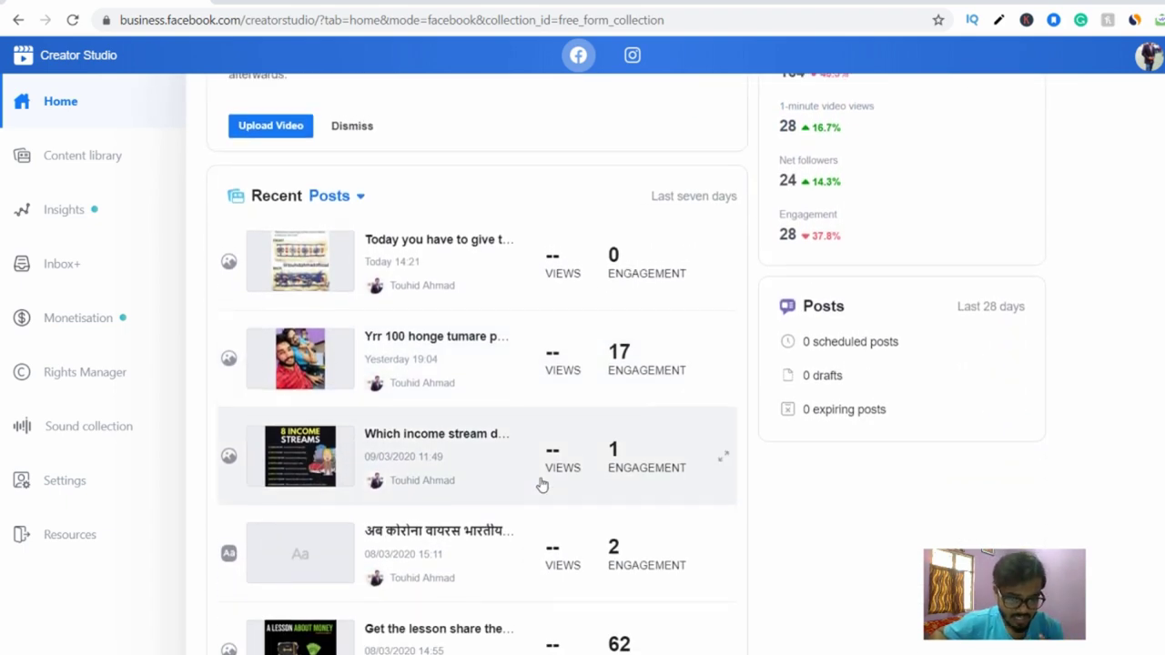
scroll(542, 485, "up", 3)
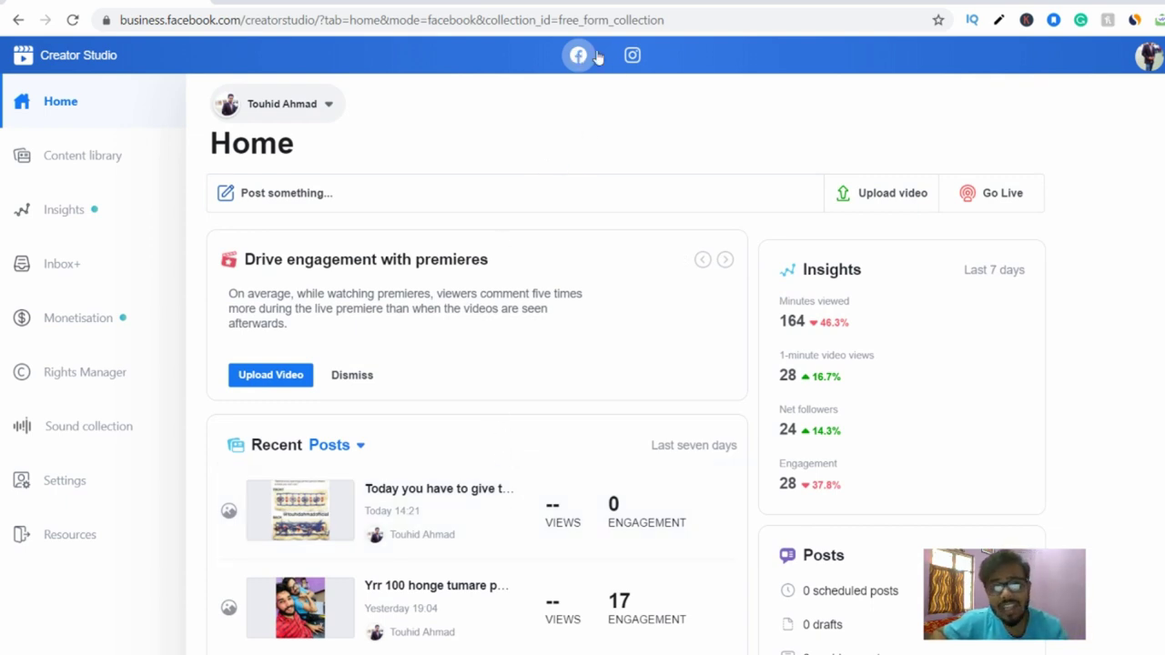
Switch Creator Studio from Facebook to the Instagram content library.
left_click(633, 56)
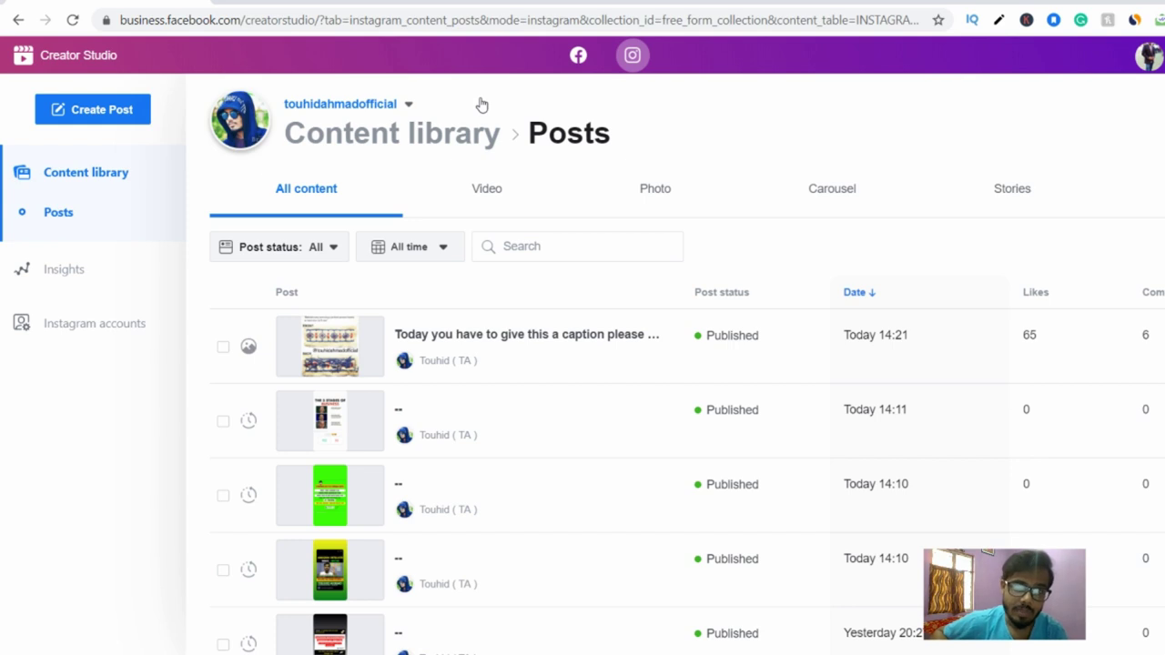
left_click(259, 19)
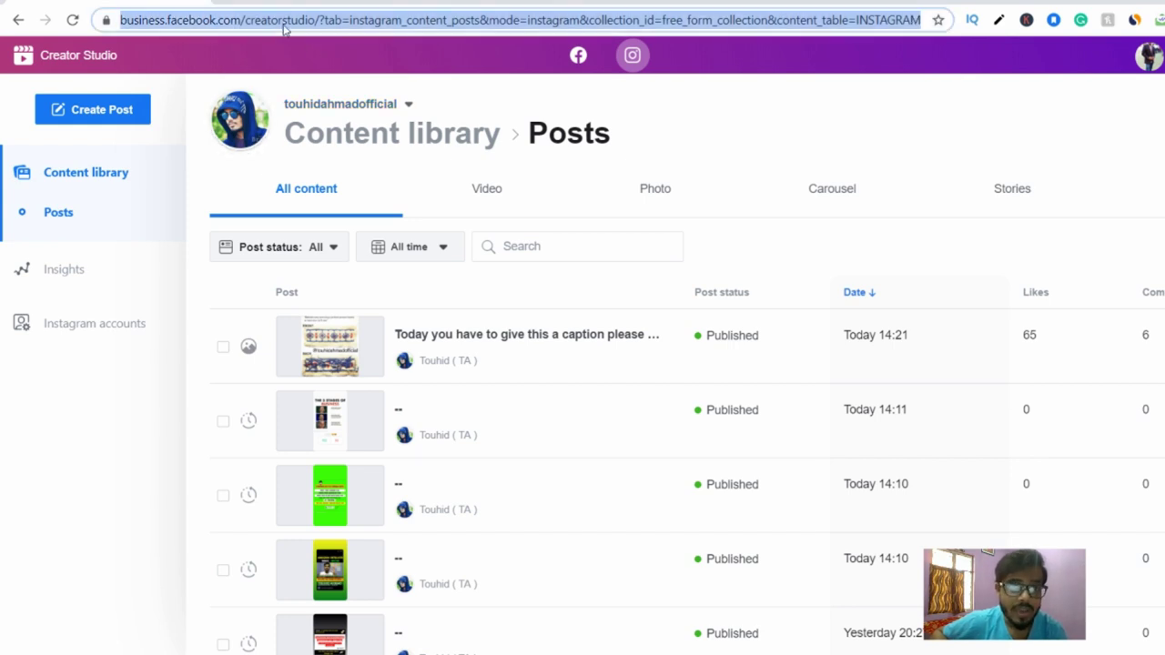
left_click(695, 157)
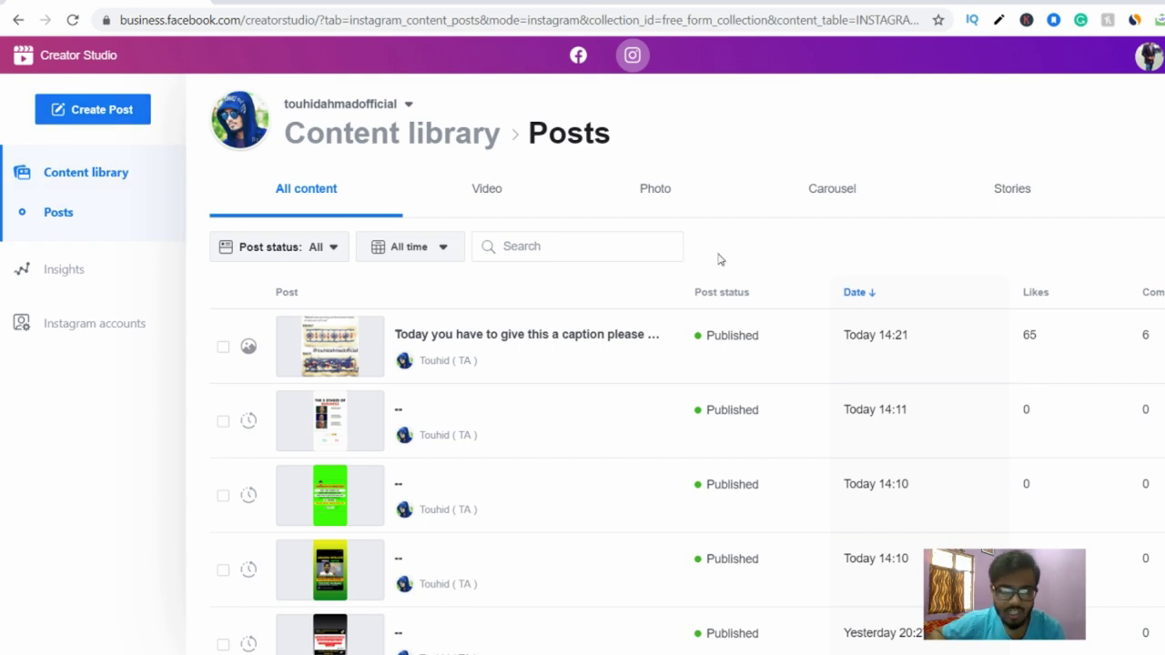
Create a new Instagram feed post and enter "cbbfgb" as its caption.
left_click(89, 121)
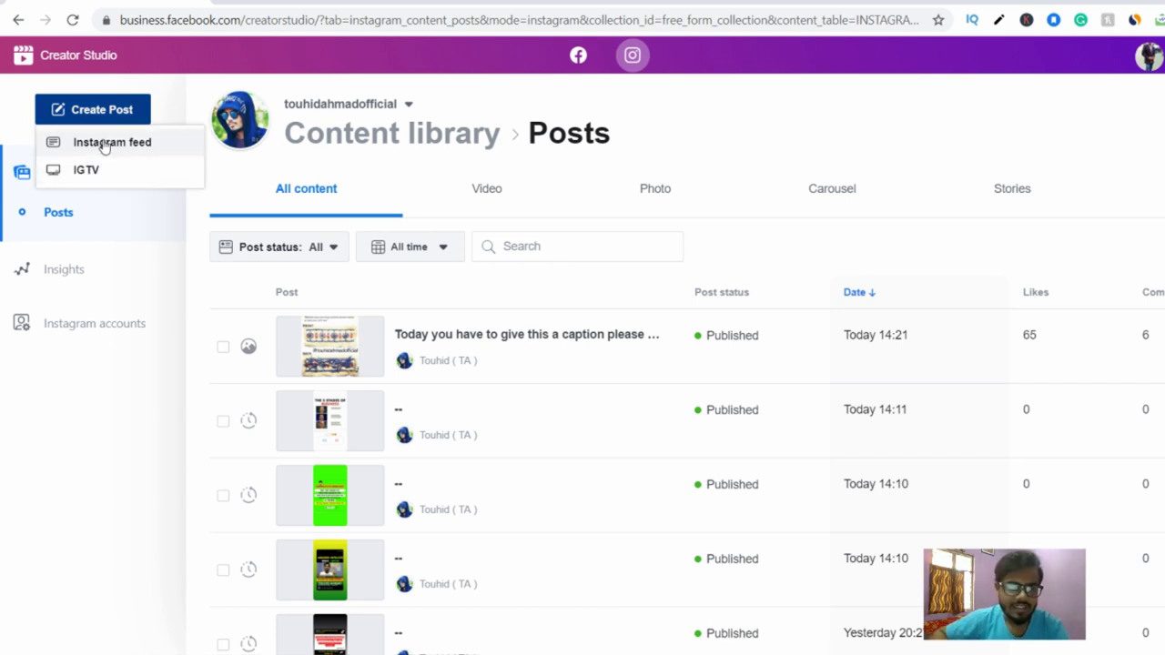
left_click(103, 144)
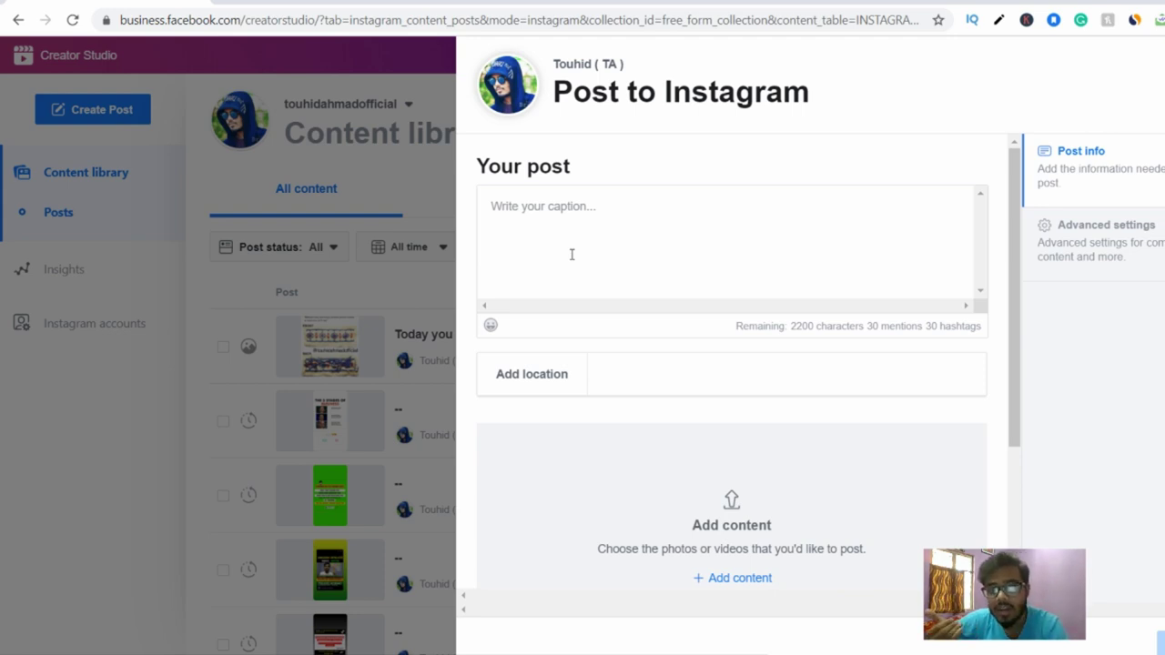
left_click(608, 217)
type("cbbfgb")
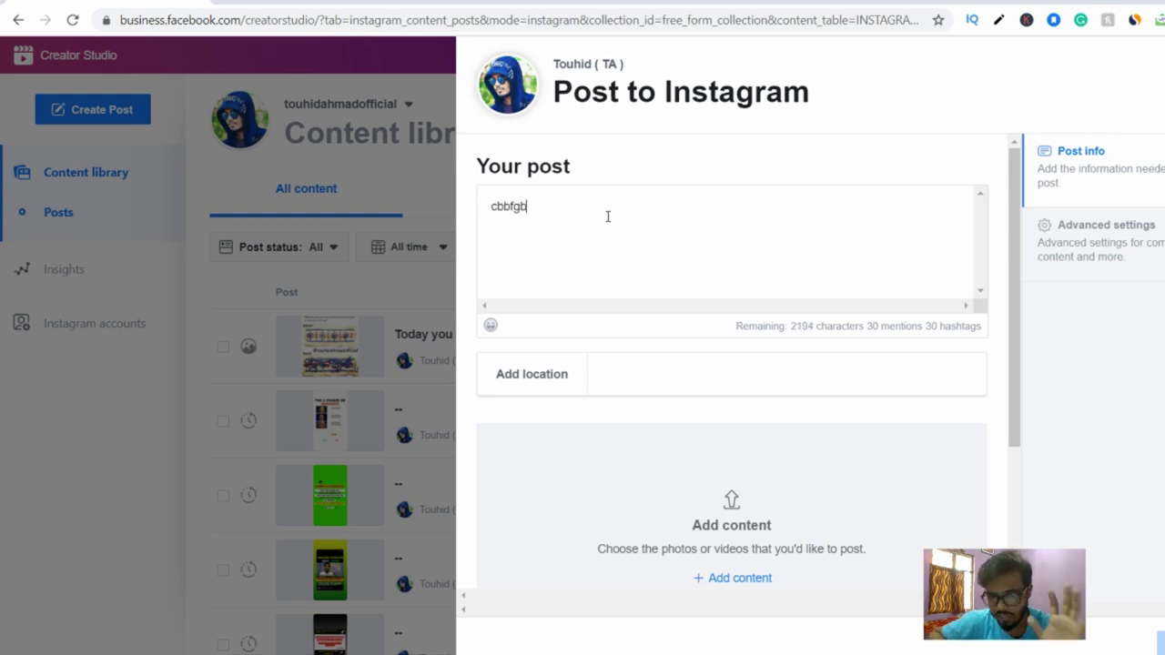
Upload the Teacher/Scholar/Dropout cars image from the Downloads folder to the post.
scroll(655, 331, "down", 2)
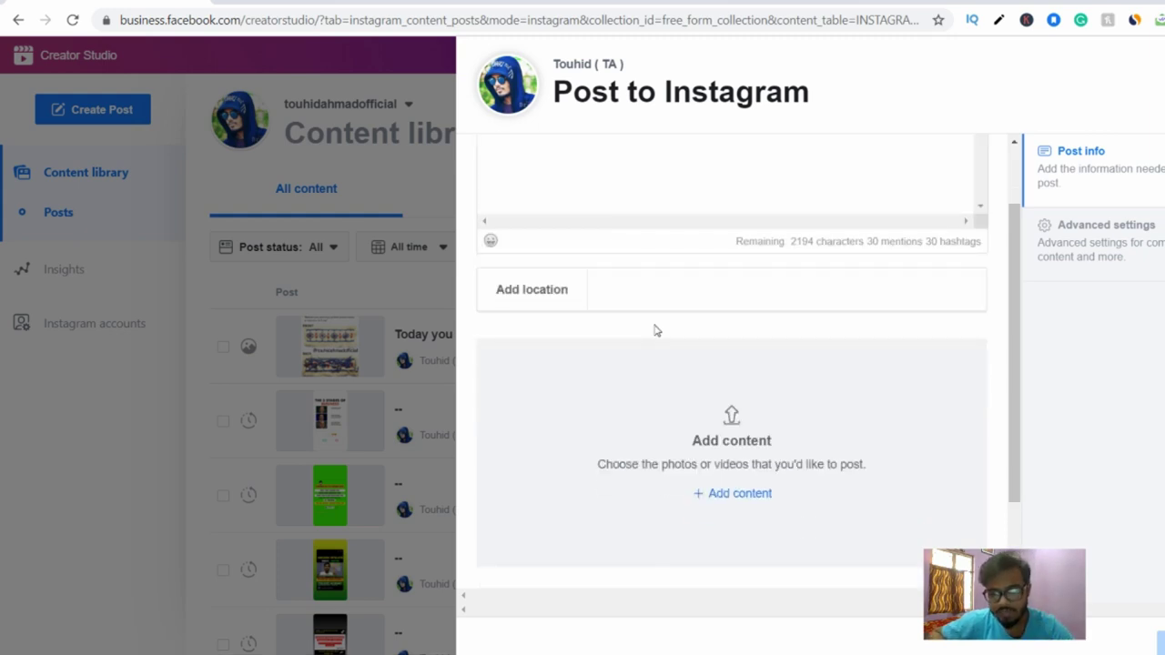
left_click(718, 499)
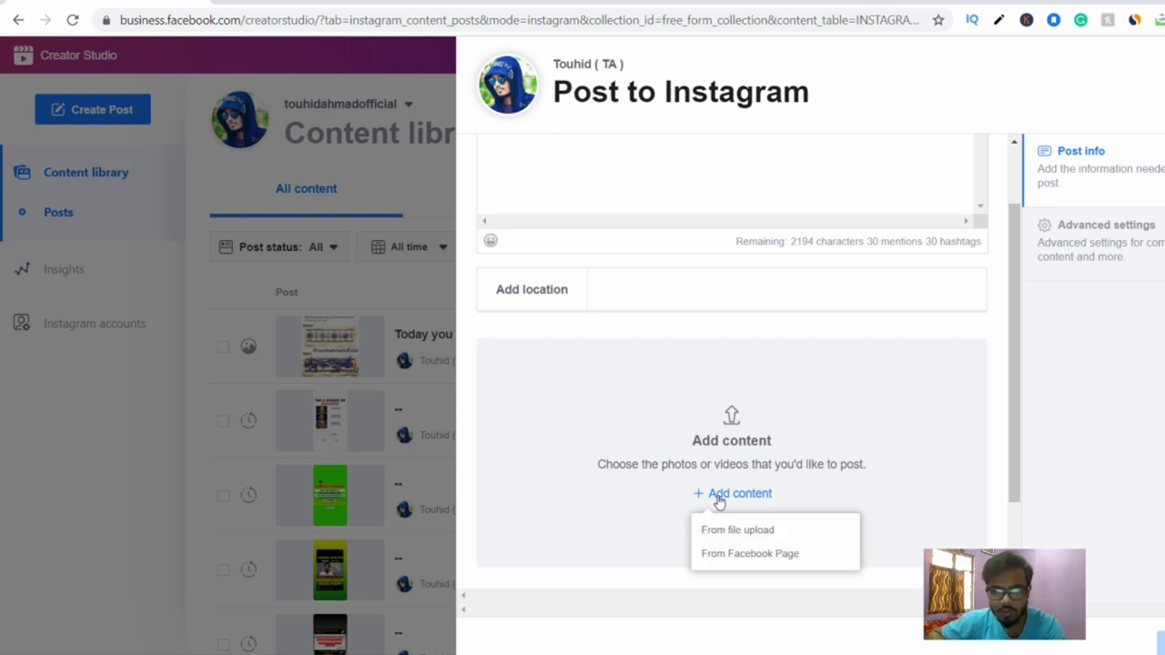
left_click(760, 531)
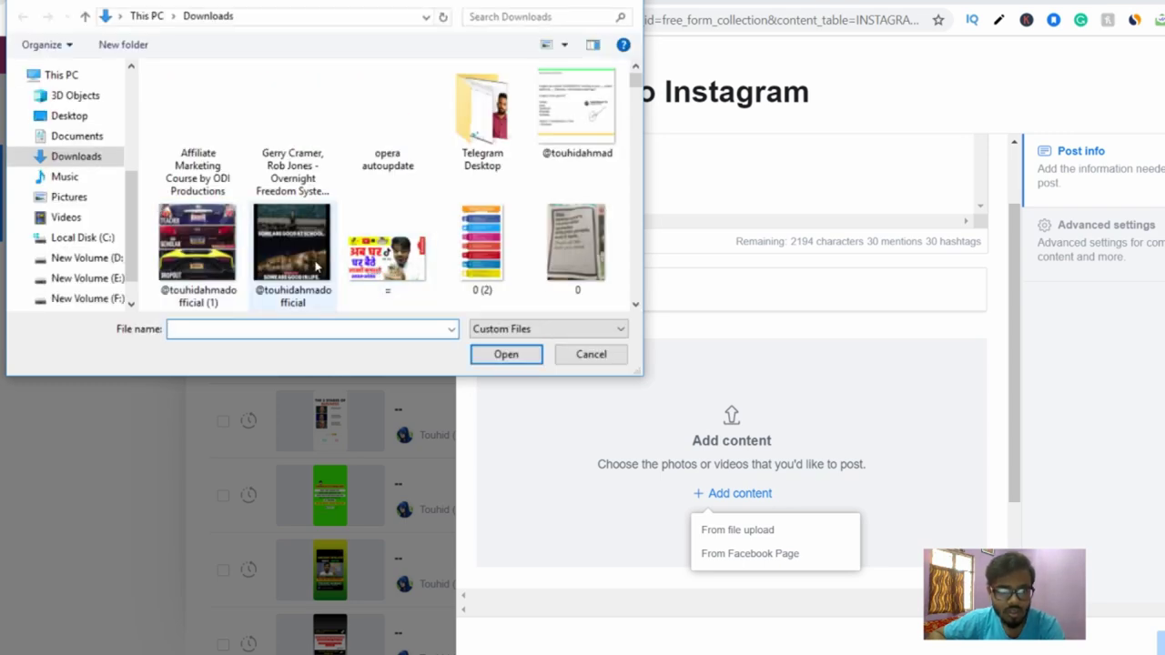
left_click(202, 258)
left_click(502, 355)
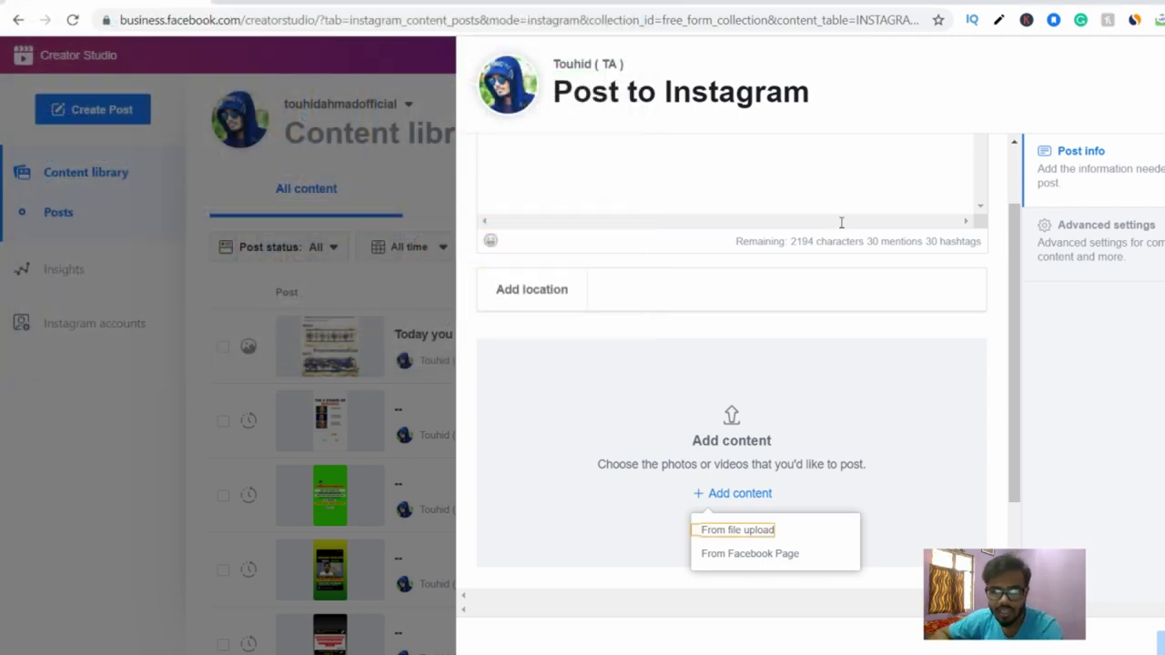
Enable cross-posting to the linked Facebook page, keeping its option on Publish.
scroll(789, 276, "down", 2)
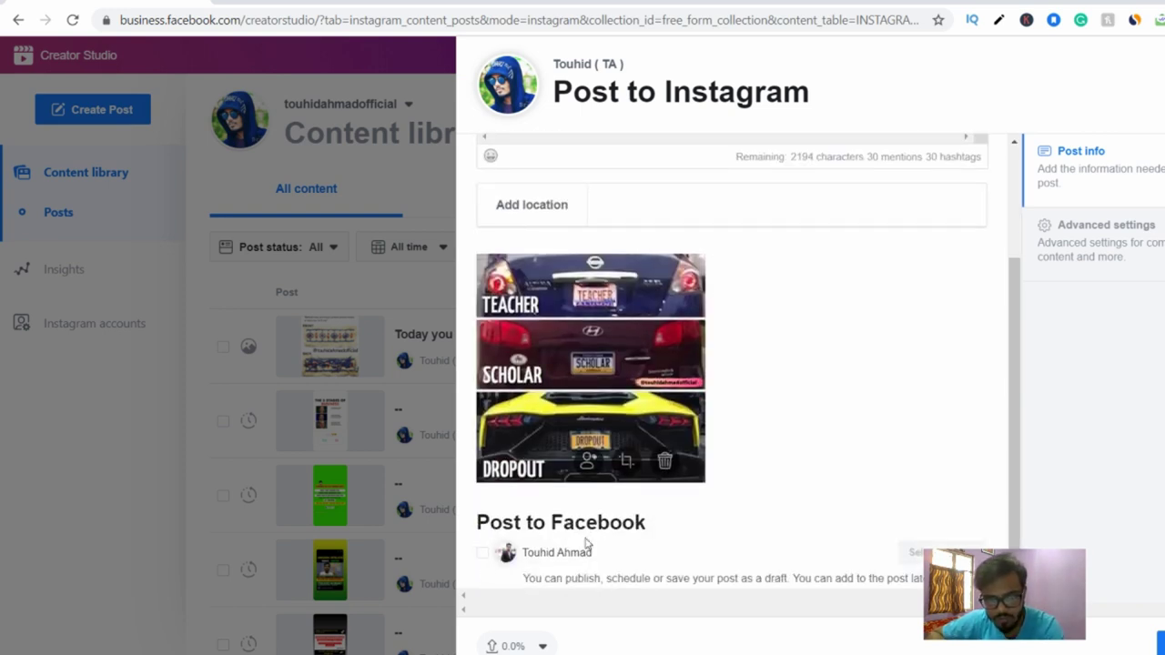
left_click(484, 553)
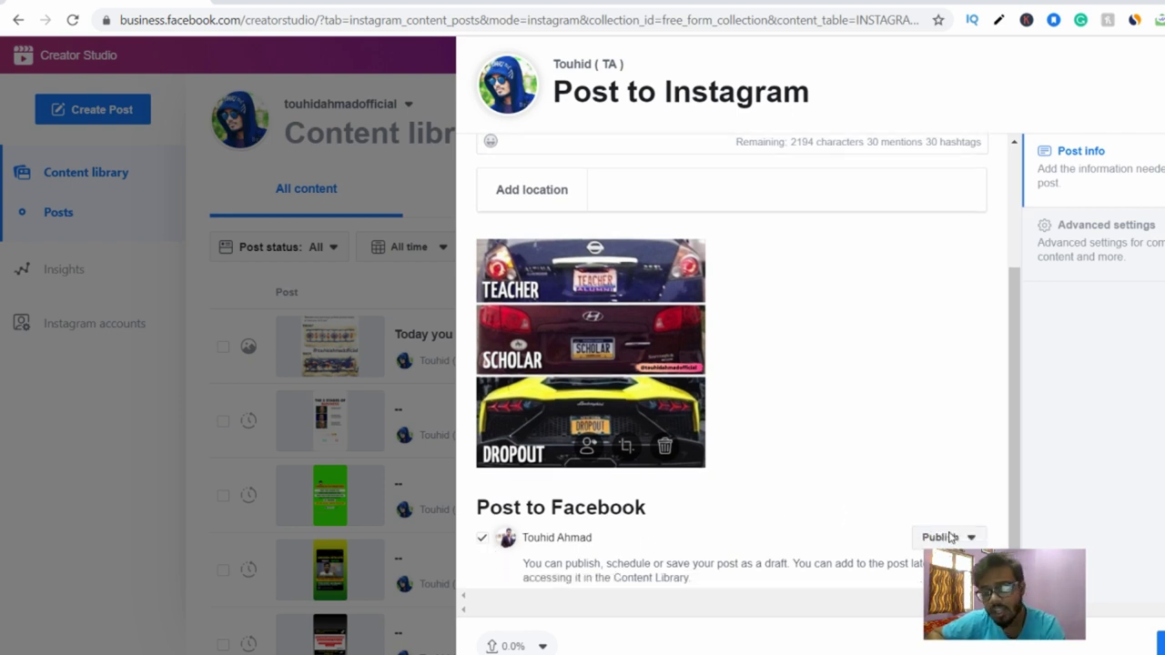
left_click(971, 526)
left_click(887, 380)
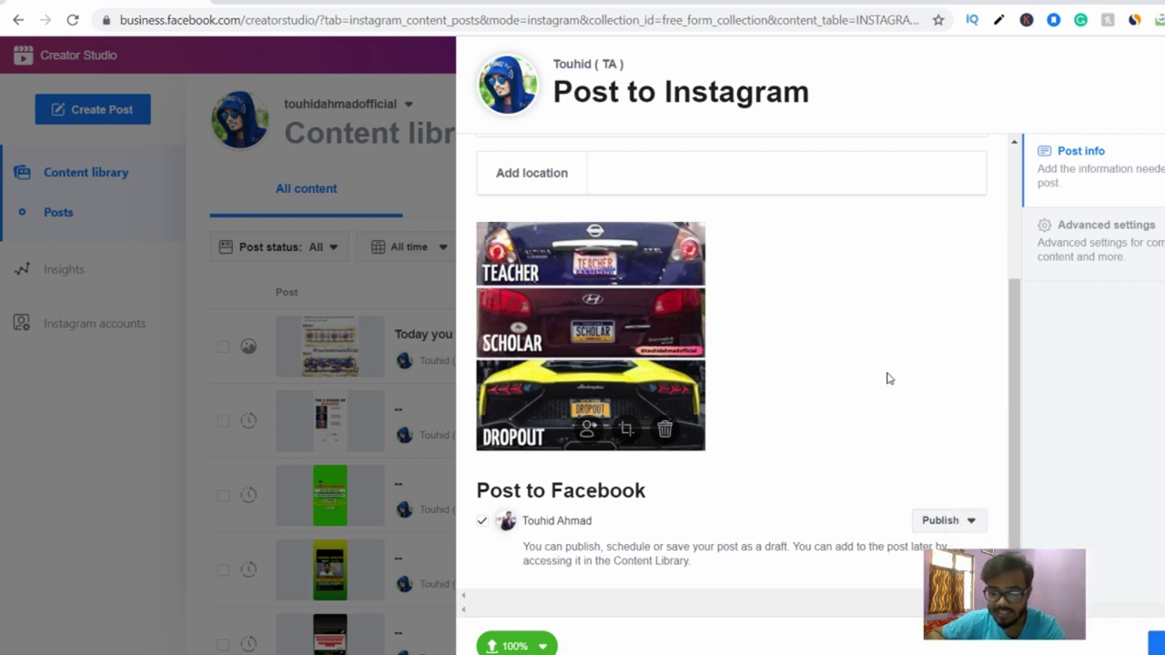
Upload the "Some are good at school" image from the Downloads folder as the post's second picture.
scroll(887, 379, "up", 3)
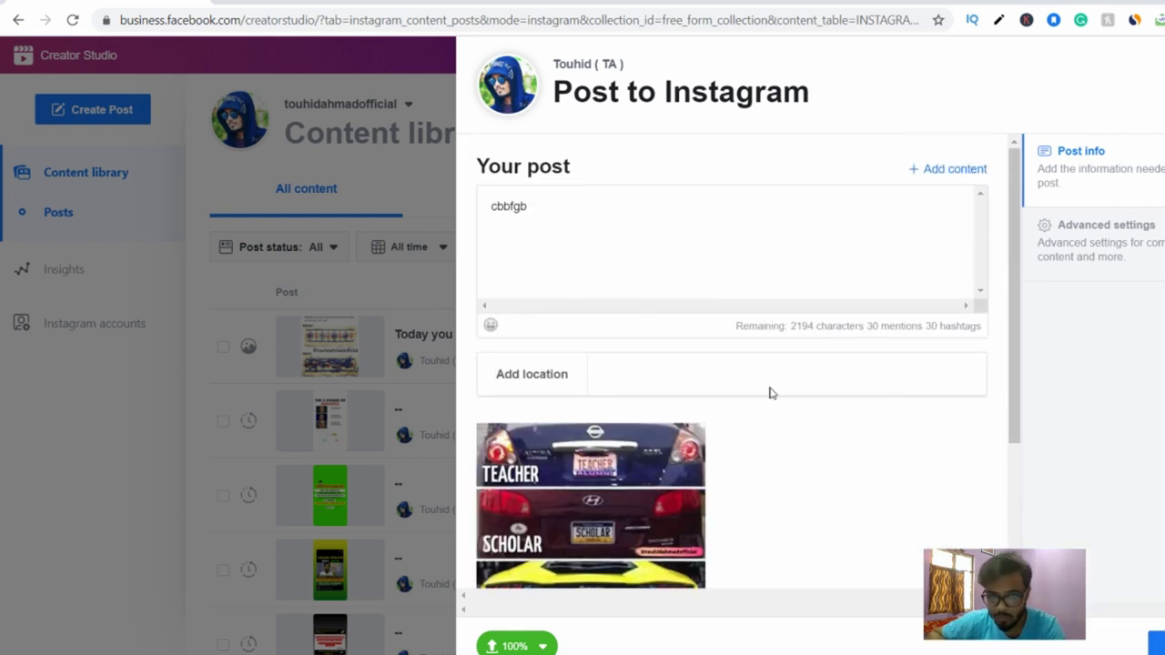
scroll(770, 392, "down", 2)
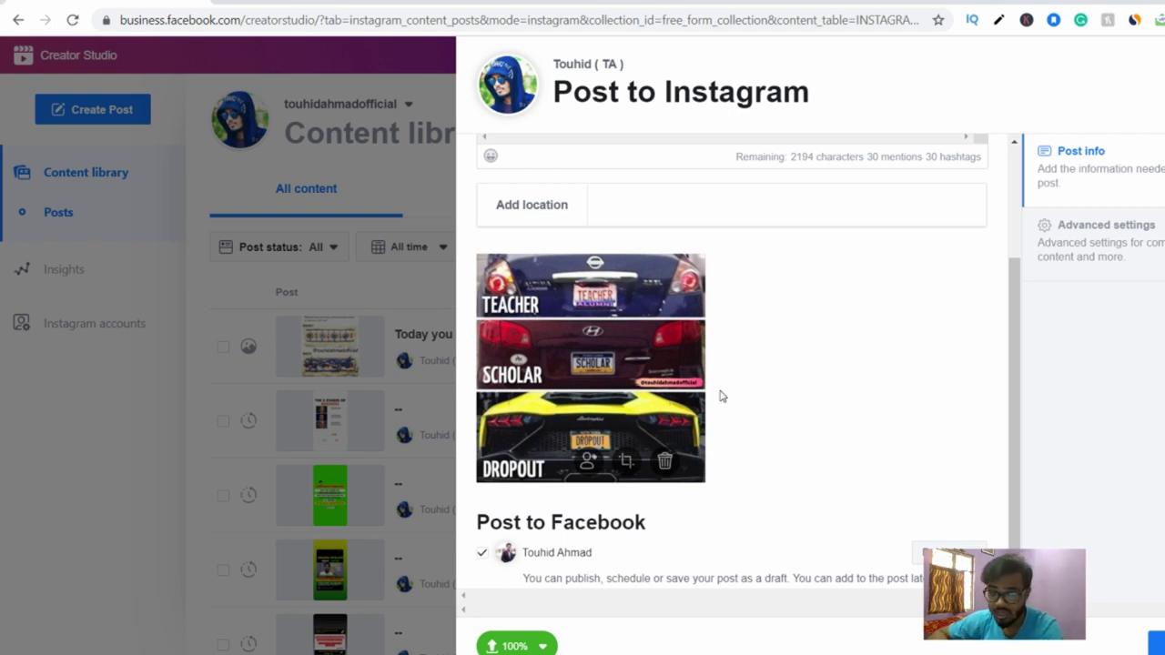
scroll(721, 395, "up", 1)
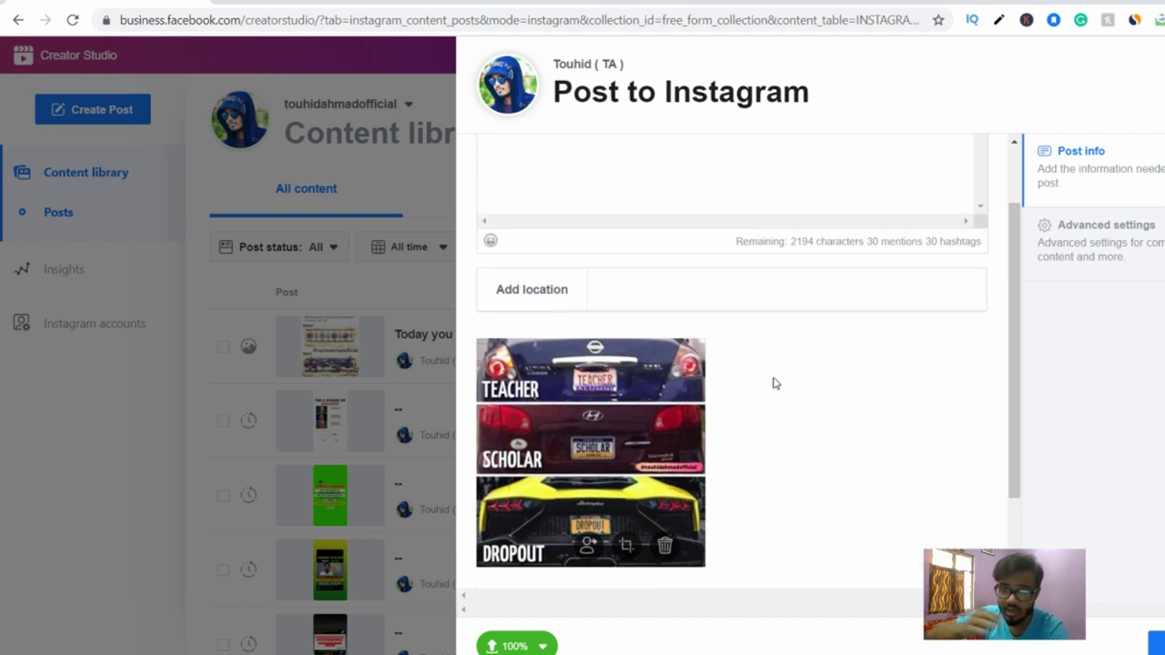
scroll(772, 383, "up", 1)
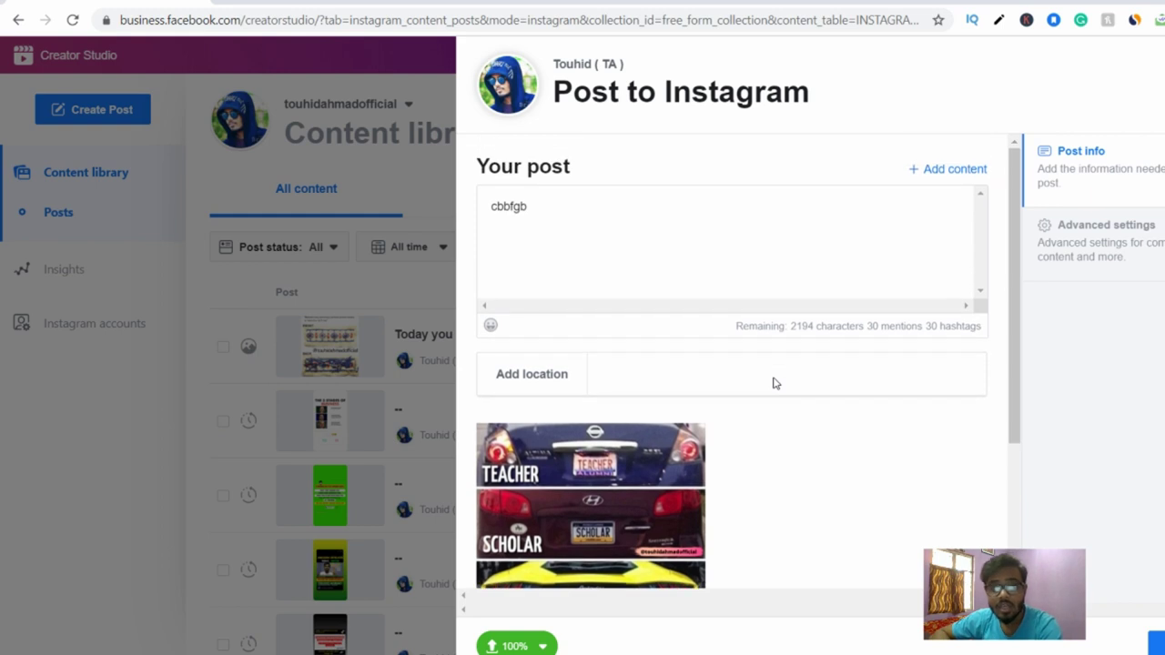
left_click(941, 176)
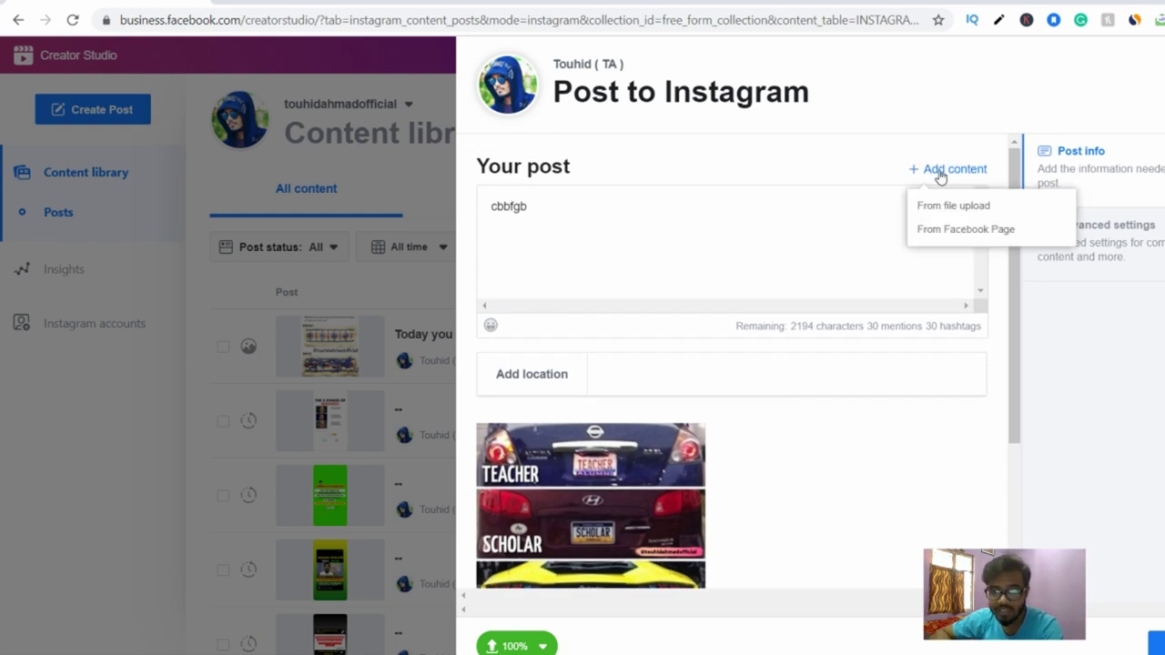
left_click(949, 206)
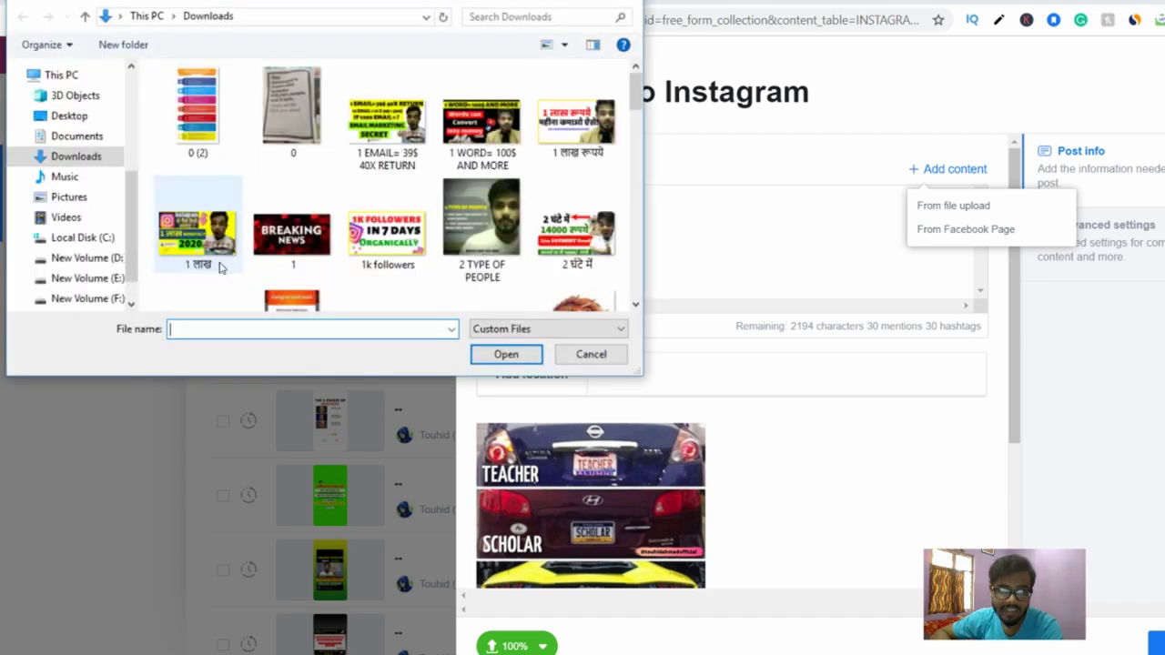
left_click(292, 251)
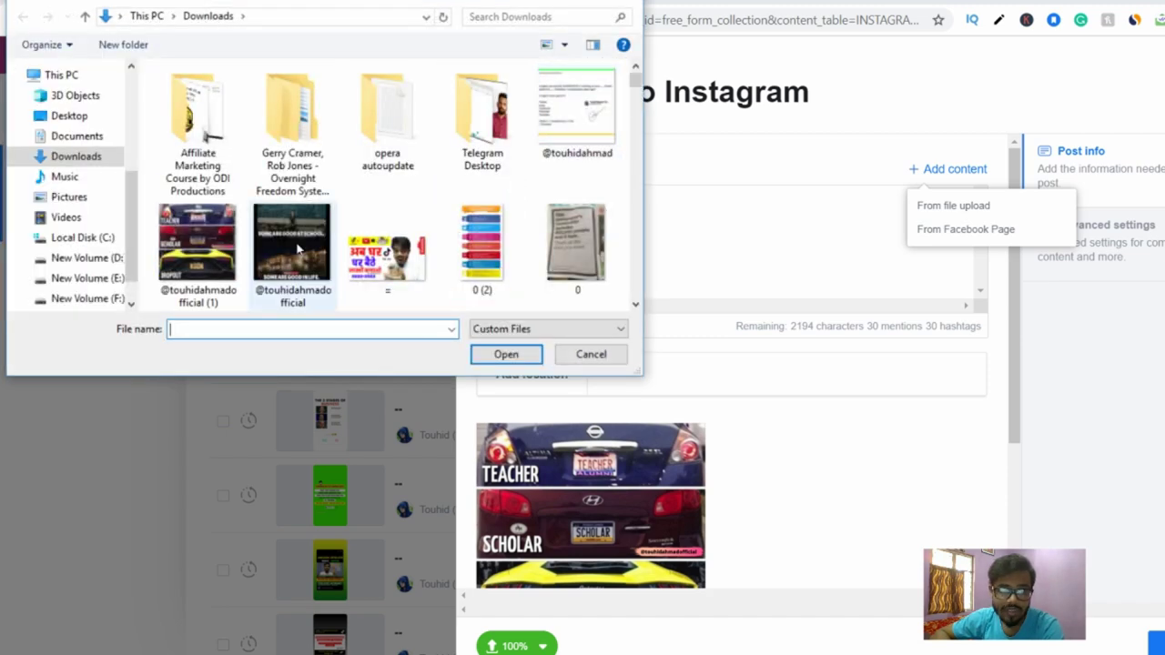
left_click(483, 356)
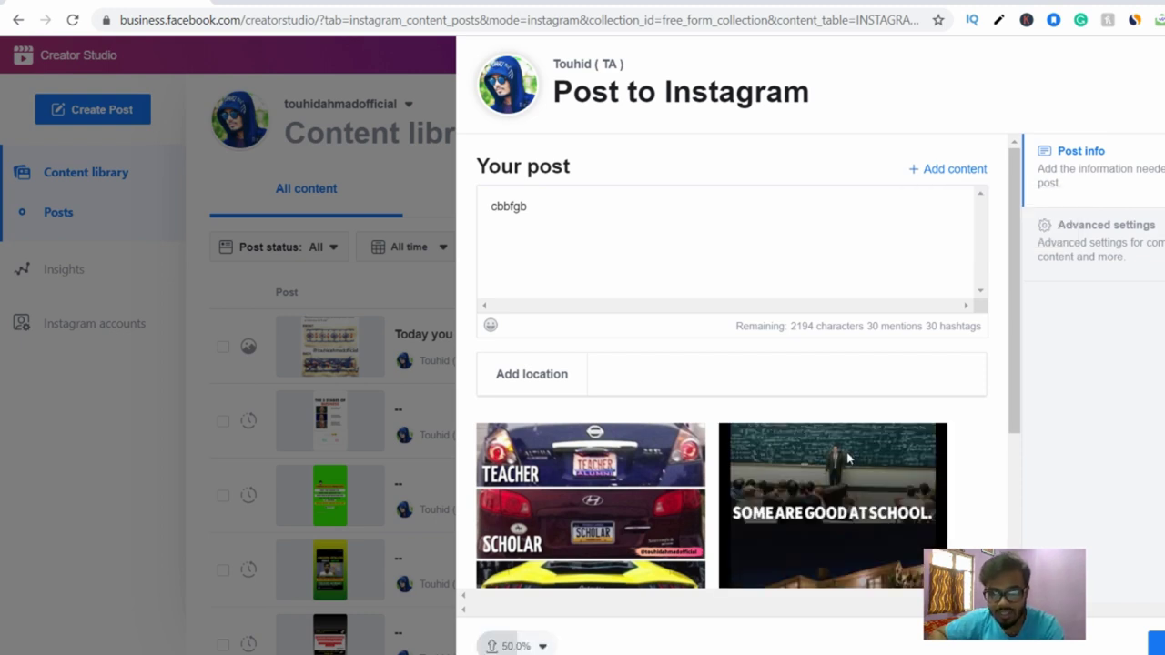
scroll(783, 460, "down", 1)
scroll(783, 454, "down", 1)
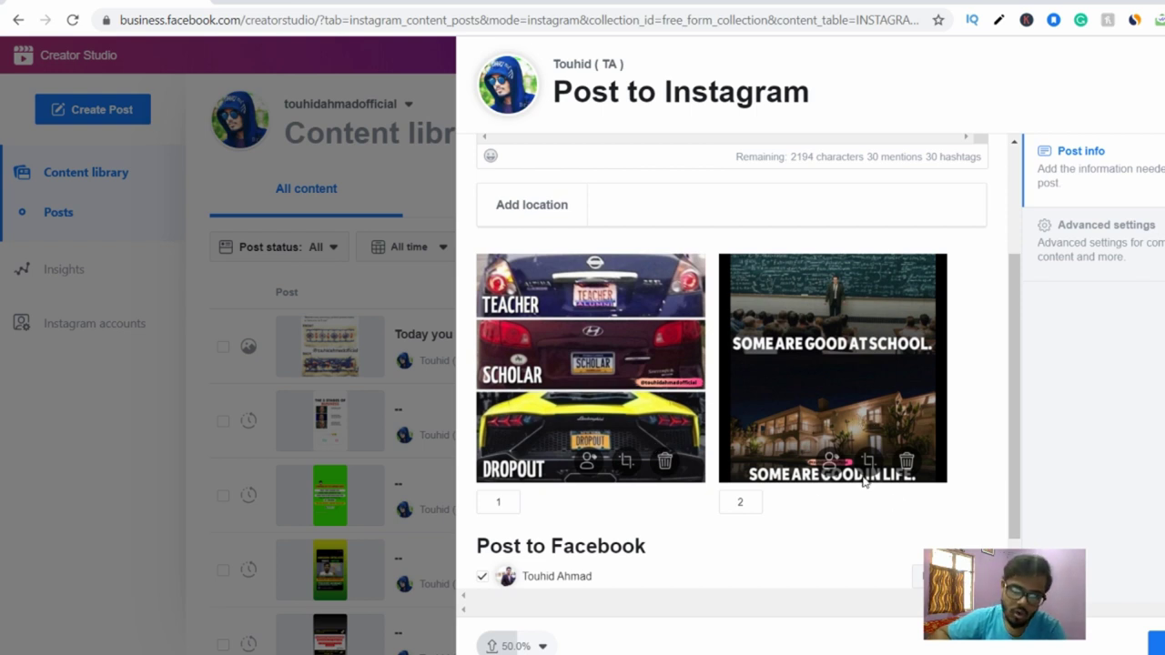
Select the whole "cbbfgb" caption text of the Instagram post.
scroll(752, 500, "up", 2)
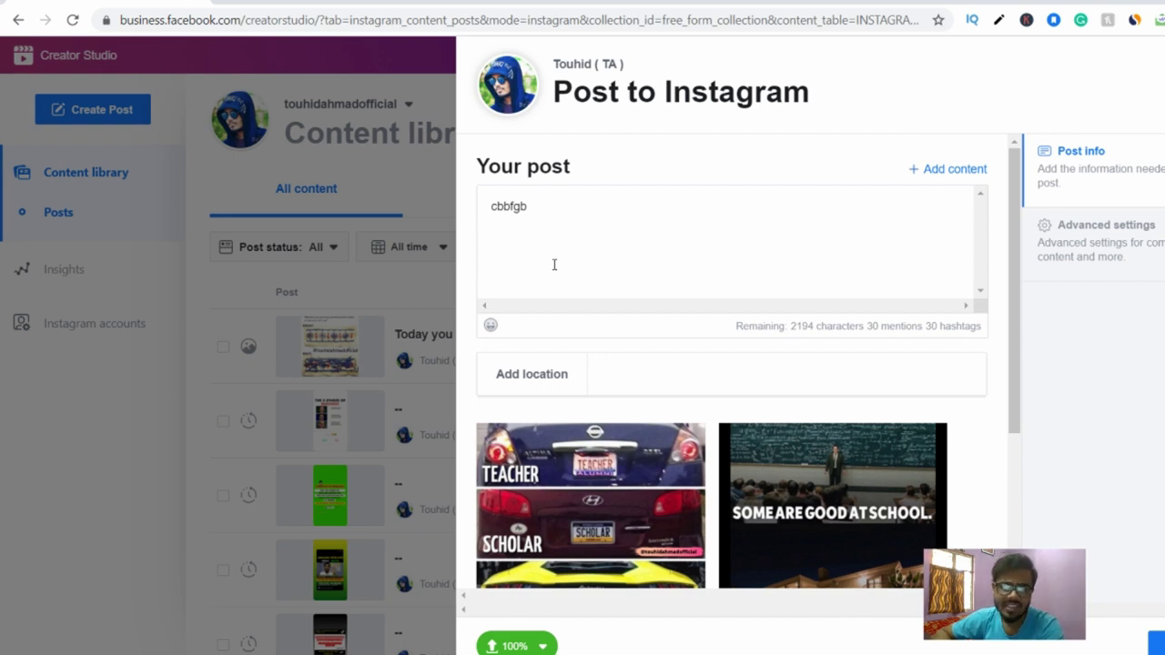
left_click_drag(553, 204, 481, 211)
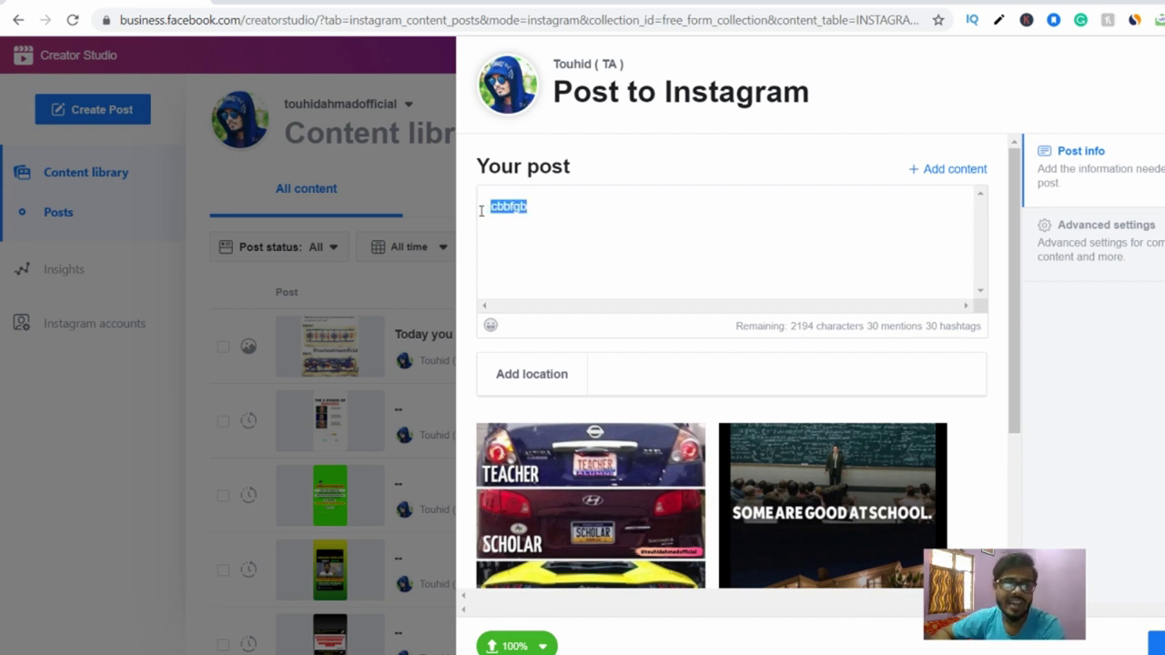